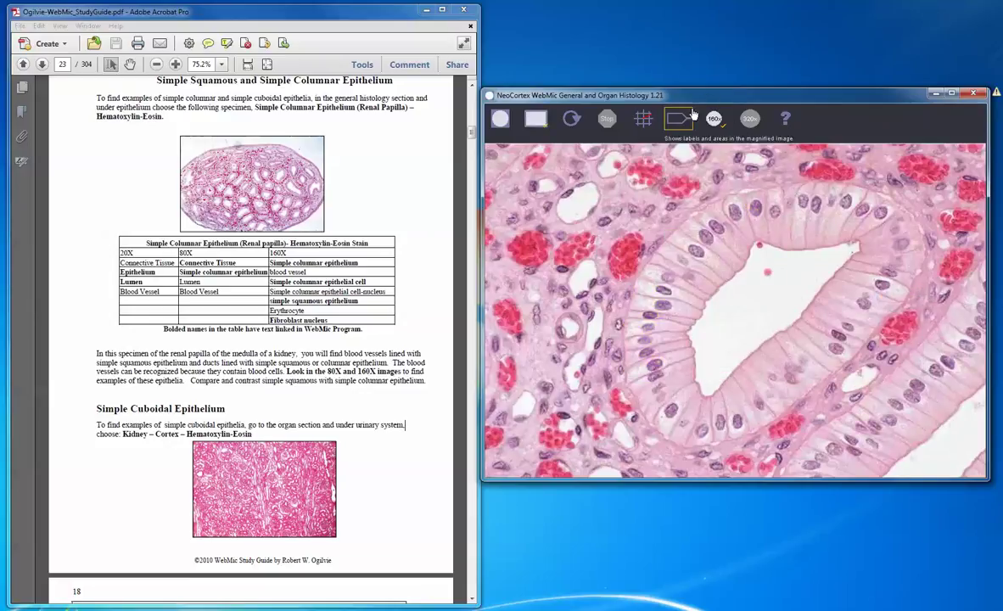
- Switch WebMic to the circular magnifier view with the specimen tree and the measuring grid off
{"action": "left_click", "coordinate": [678, 118]}
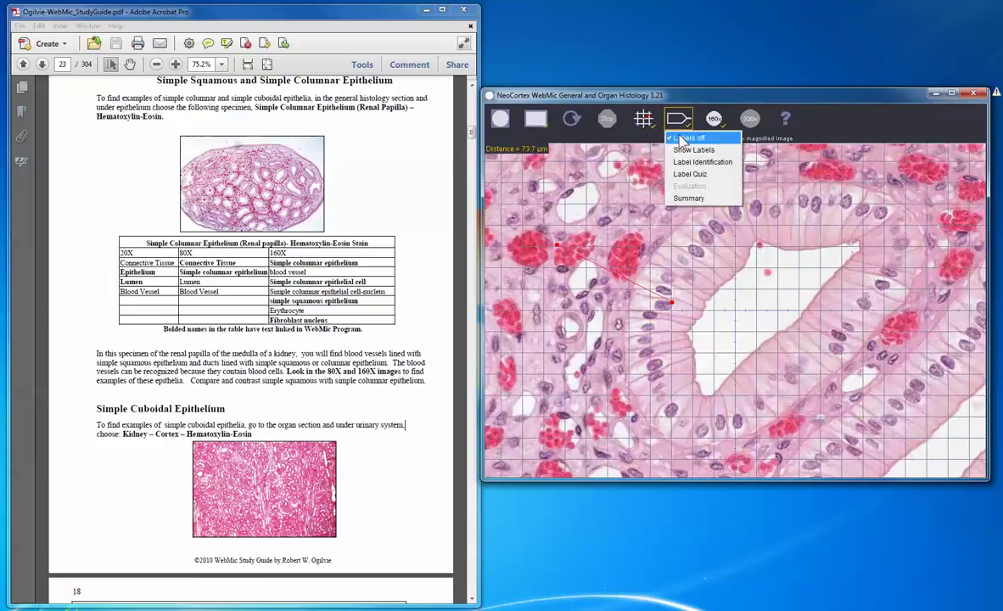
{"action": "left_click", "coordinate": [684, 139]}
{"action": "left_click", "coordinate": [535, 119]}
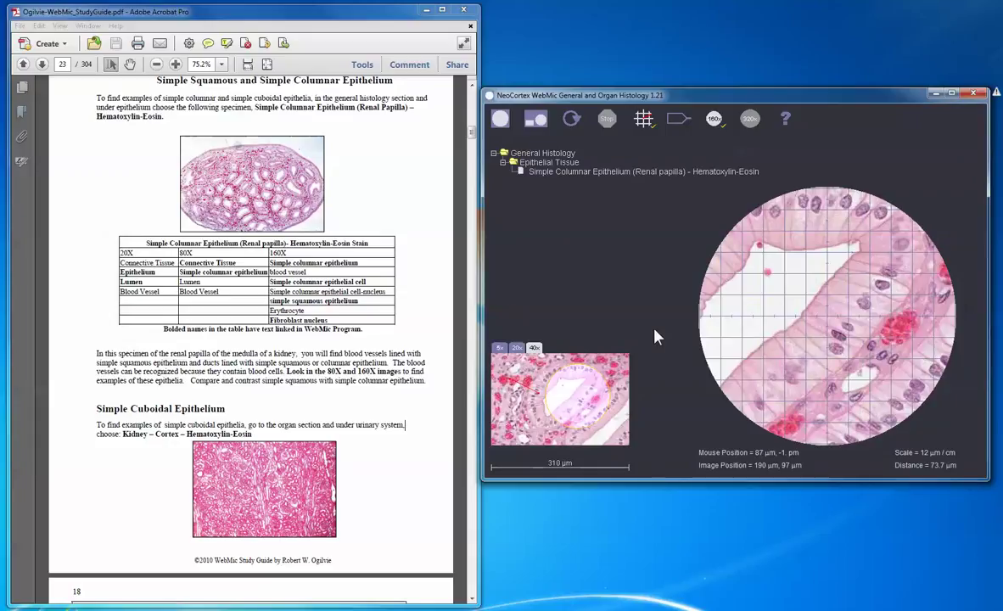
{"action": "left_click", "coordinate": [643, 122]}
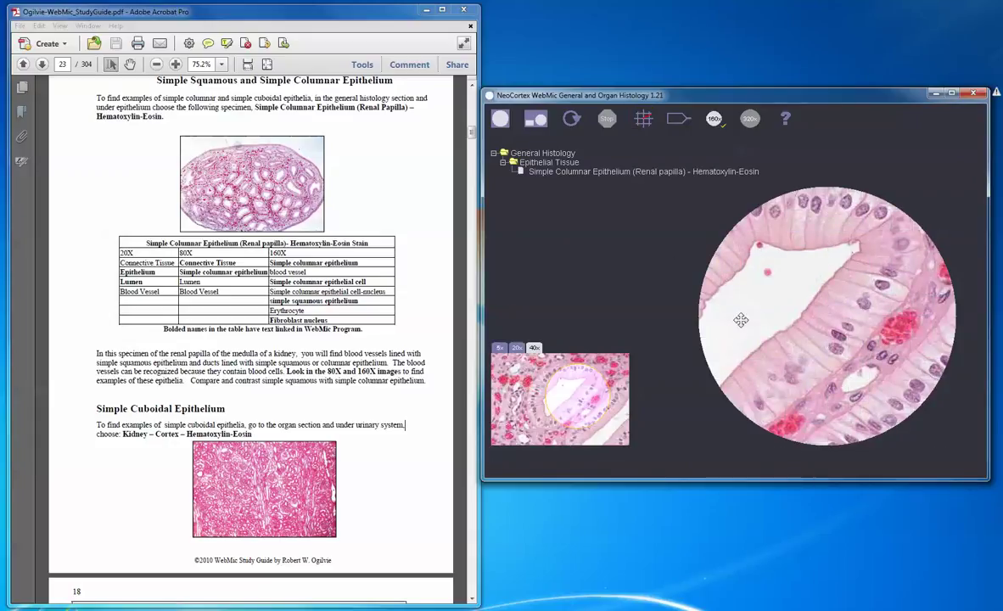
{"action": "left_click", "coordinate": [350, 433]}
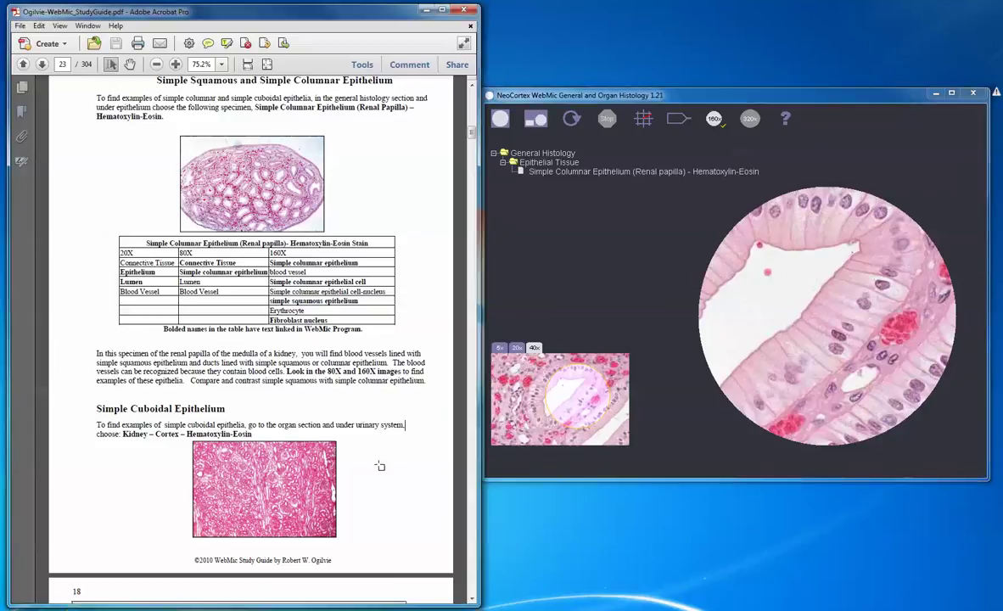
- Scroll the study guide to the Kidney-Cortex Hematoxylin-Eosin staining table on page 18
{"action": "scroll", "coordinate": [383, 471], "scroll_direction": "down", "scroll_amount": 3}
{"action": "scroll", "coordinate": [386, 395], "scroll_direction": "down", "scroll_amount": 3}
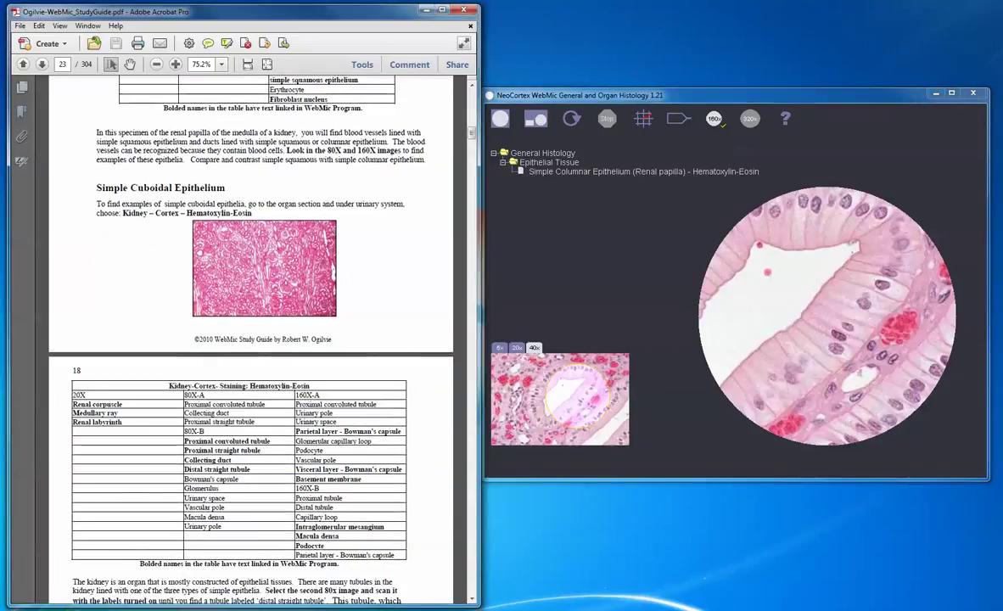
{"action": "scroll", "coordinate": [393, 268], "scroll_direction": "down", "scroll_amount": 1}
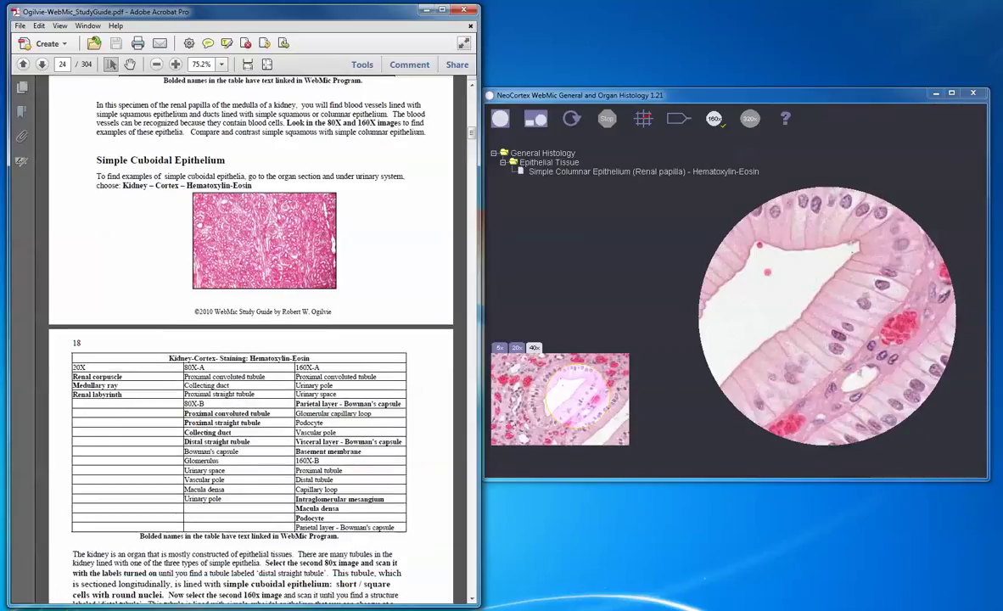
{"action": "left_click", "coordinate": [496, 158]}
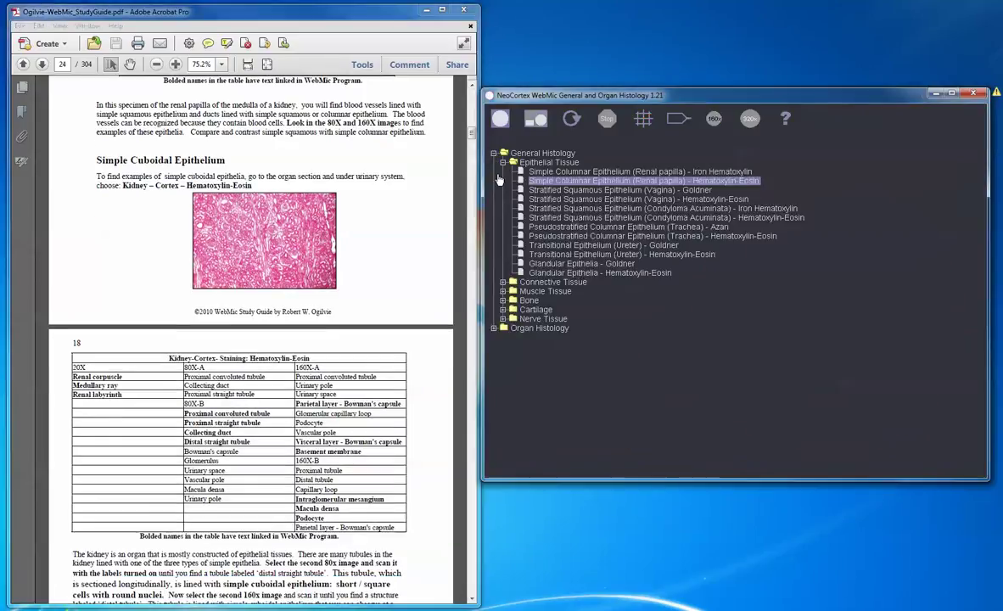
- Open Kidney-Cortex - Hematoxylin-Eosin from Organ Histology > Urinary System in the specimen tree
{"action": "left_click", "coordinate": [496, 158]}
{"action": "left_click", "coordinate": [494, 153]}
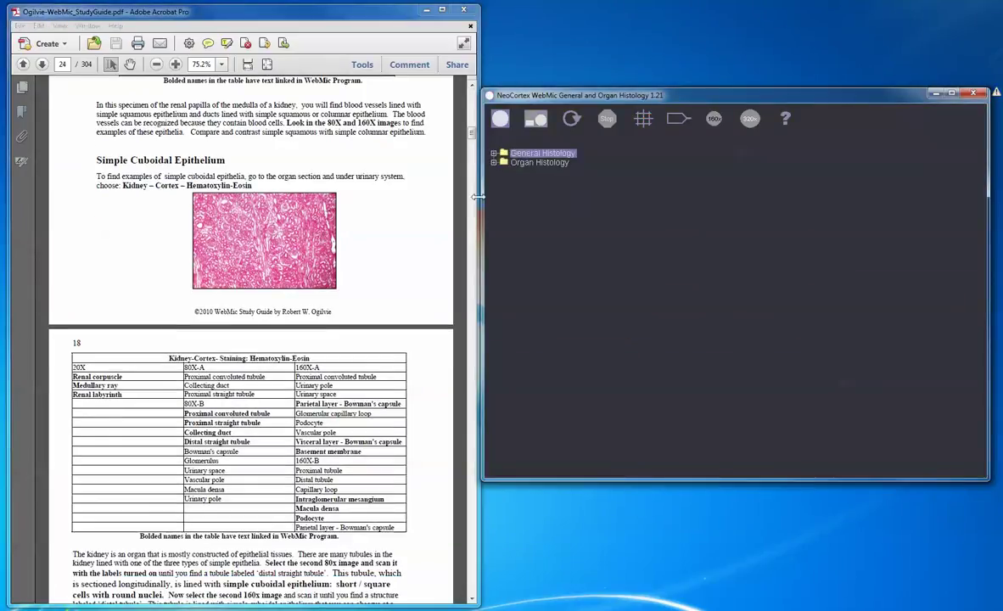
{"action": "left_click", "coordinate": [494, 162]}
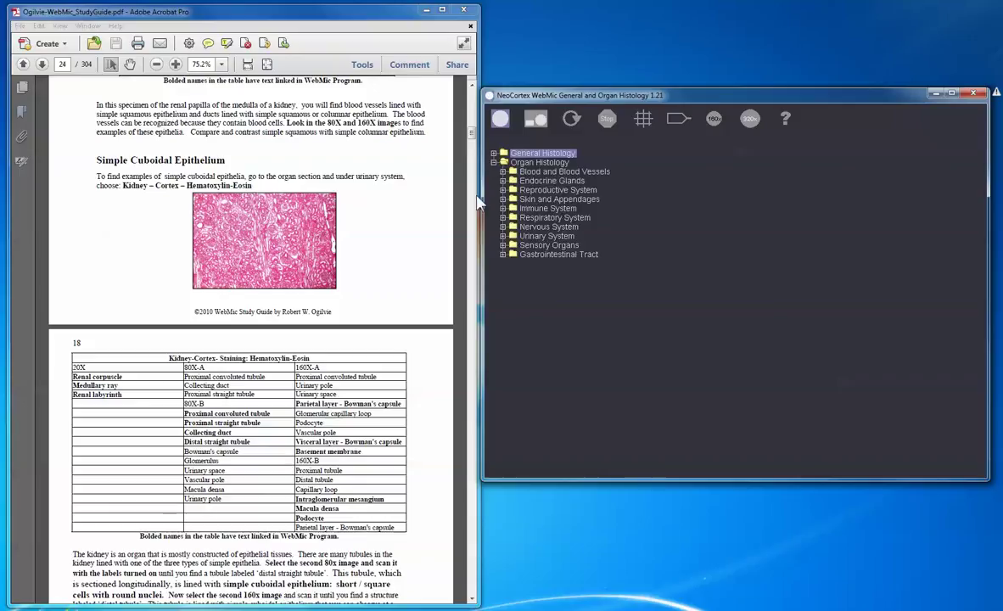
{"action": "left_click", "coordinate": [503, 236]}
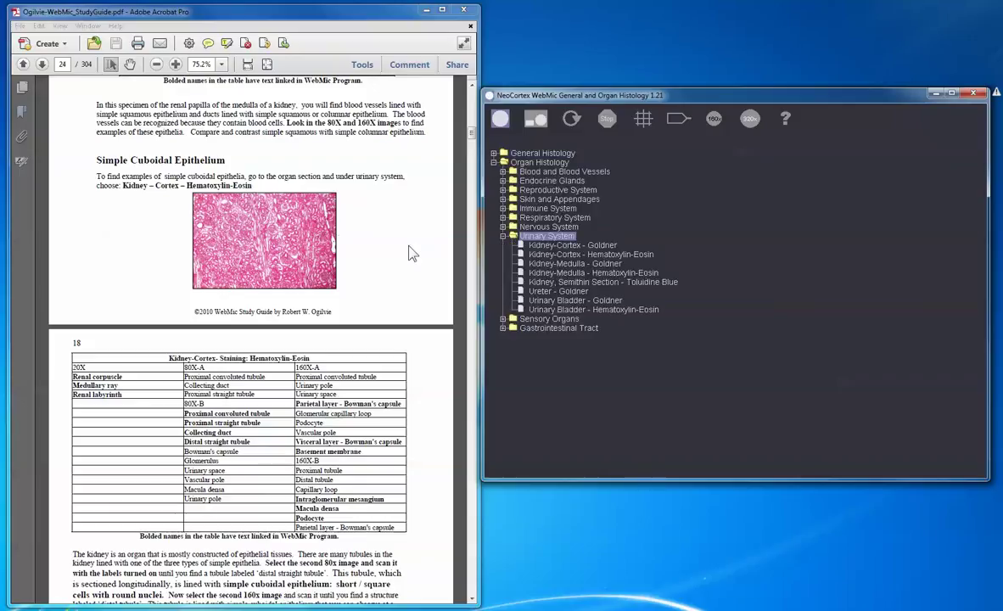
{"action": "double_click", "coordinate": [578, 253]}
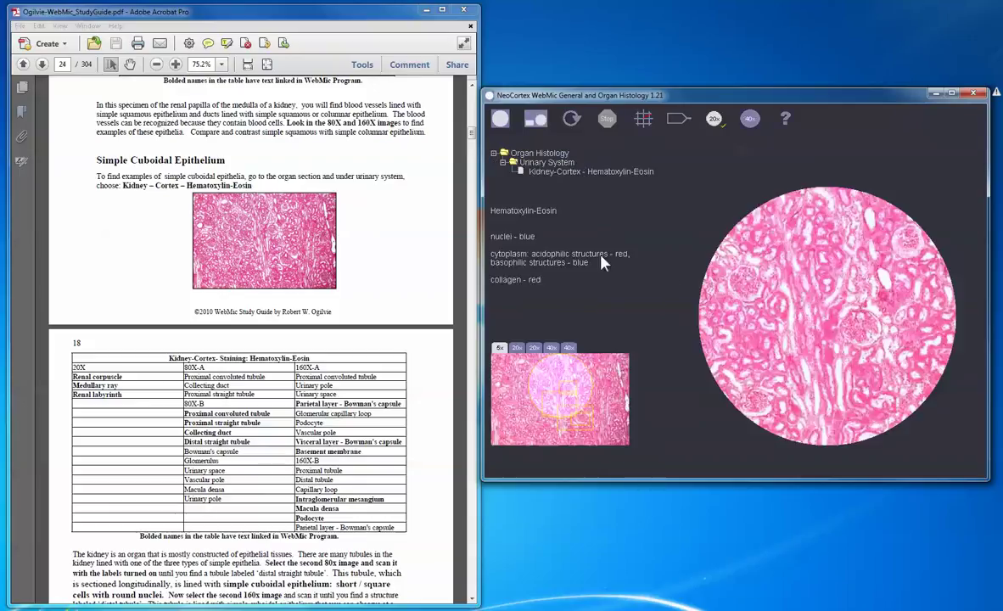
{"action": "left_click", "coordinate": [434, 367]}
- Scroll down through the study guide past the kidney-cortex pages
{"action": "scroll", "coordinate": [434, 366], "scroll_direction": "down", "scroll_amount": 2}
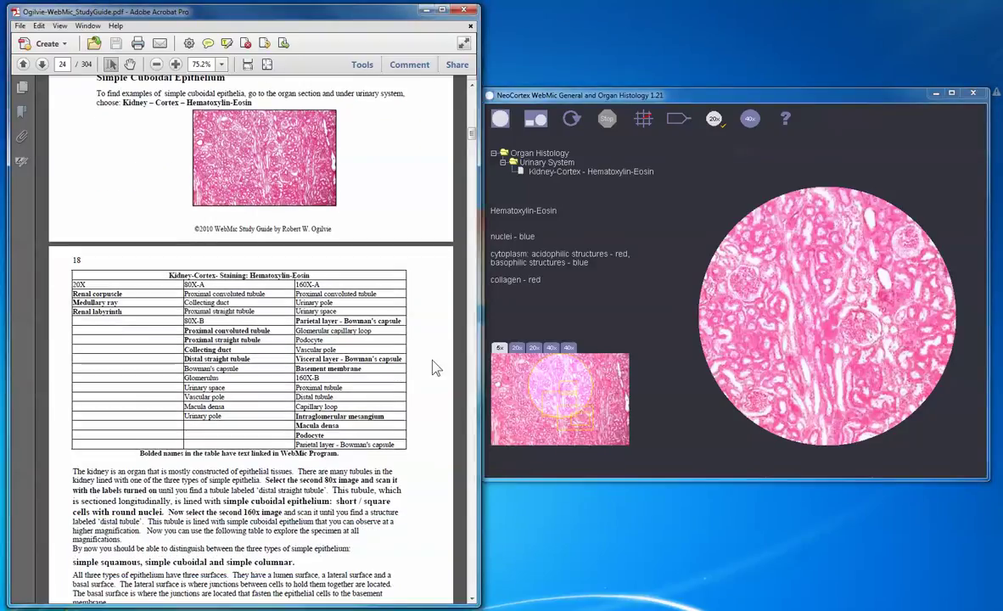
{"action": "scroll", "coordinate": [433, 366], "scroll_direction": "down", "scroll_amount": 1}
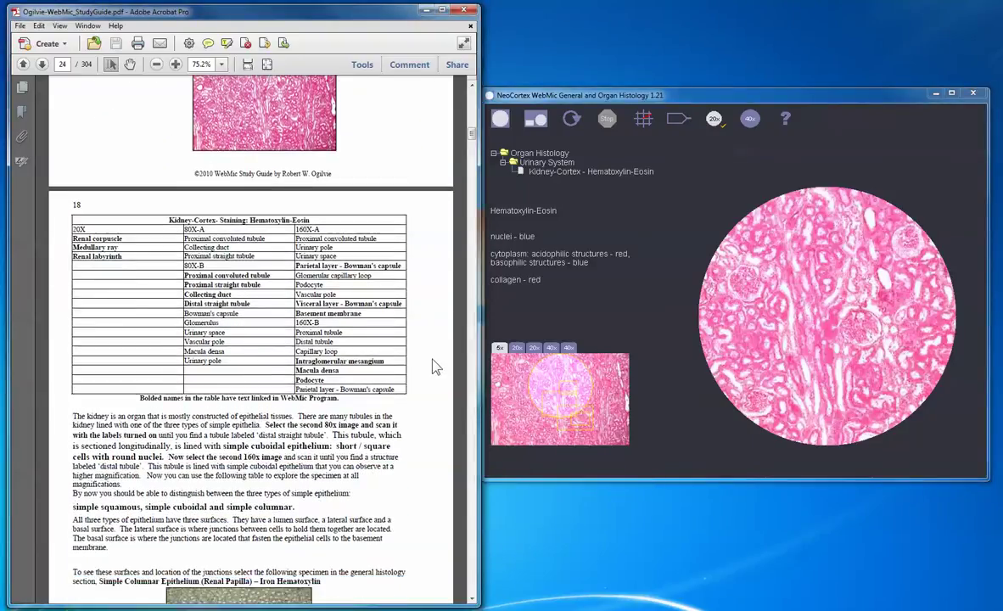
{"action": "scroll", "coordinate": [433, 366], "scroll_direction": "down", "scroll_amount": 3}
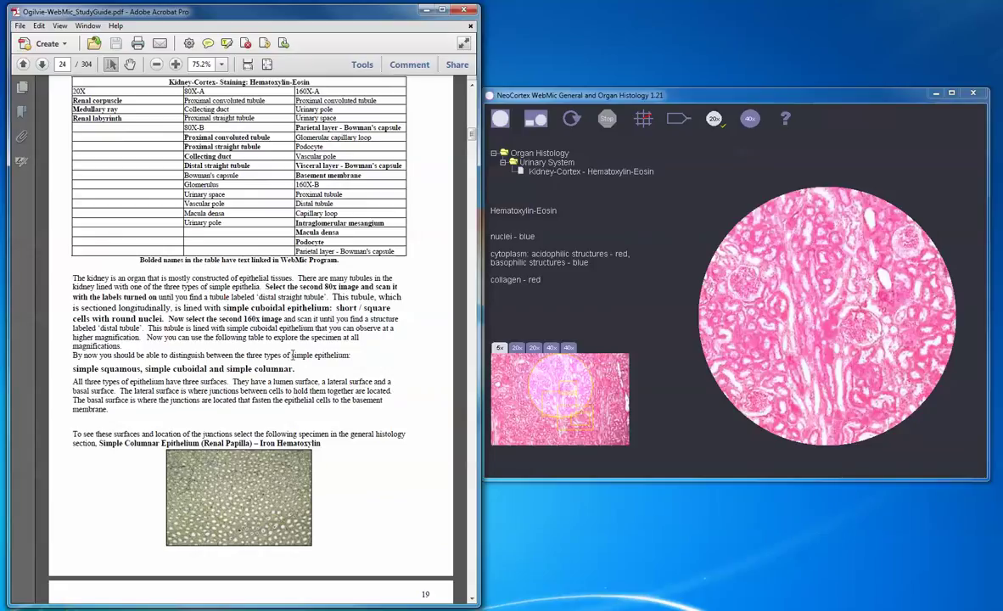
{"action": "scroll", "coordinate": [379, 401], "scroll_direction": "down", "scroll_amount": 1}
{"action": "scroll", "coordinate": [379, 402], "scroll_direction": "down", "scroll_amount": 10}
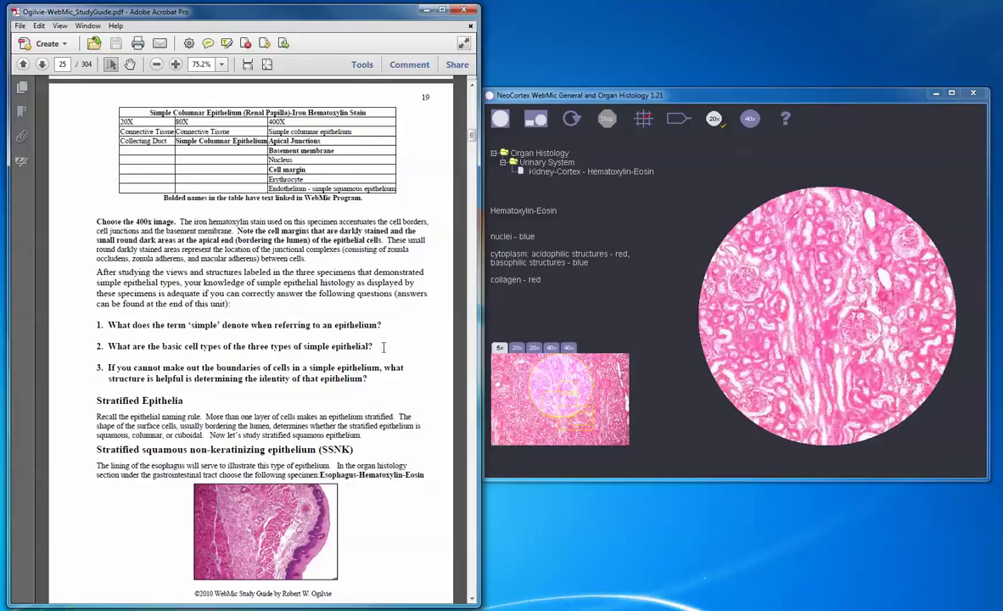
{"action": "scroll", "coordinate": [386, 357], "scroll_direction": "down", "scroll_amount": 4}
{"action": "scroll", "coordinate": [386, 357], "scroll_direction": "down", "scroll_amount": 7}
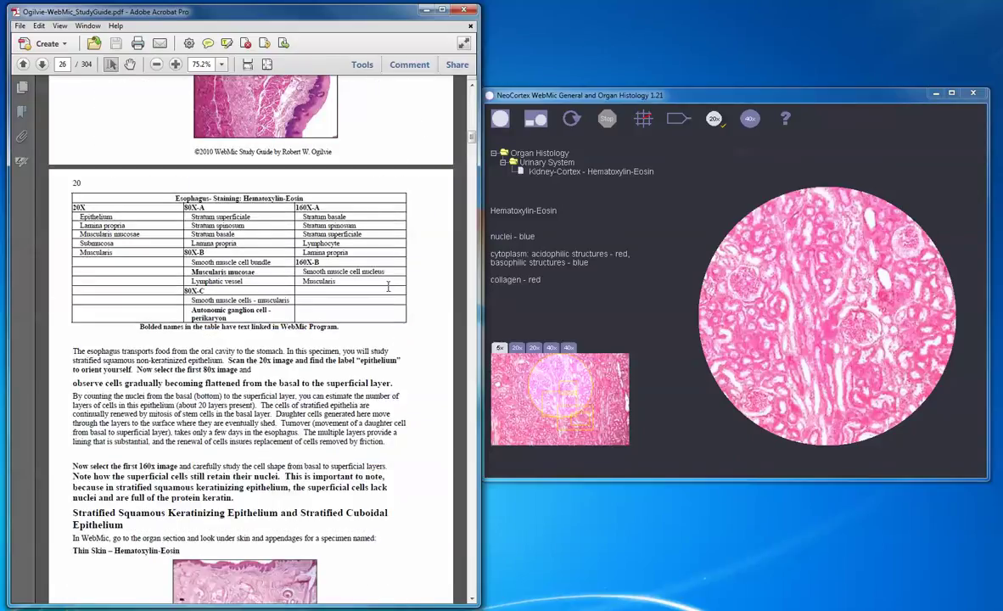
- Page forward to page 34's epithelial Summary, Self-assessment and Answers to questions
{"action": "left_click", "coordinate": [43, 66]}
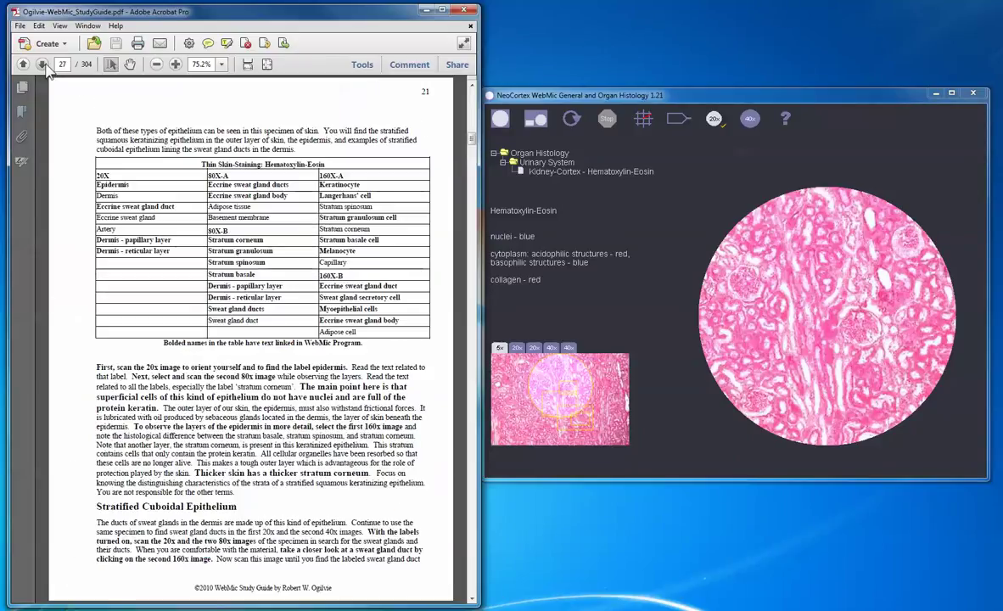
{"action": "left_click", "coordinate": [42, 65]}
{"action": "left_click", "coordinate": [42, 66]}
{"action": "left_click", "coordinate": [43, 65]}
{"action": "left_click", "coordinate": [42, 65]}
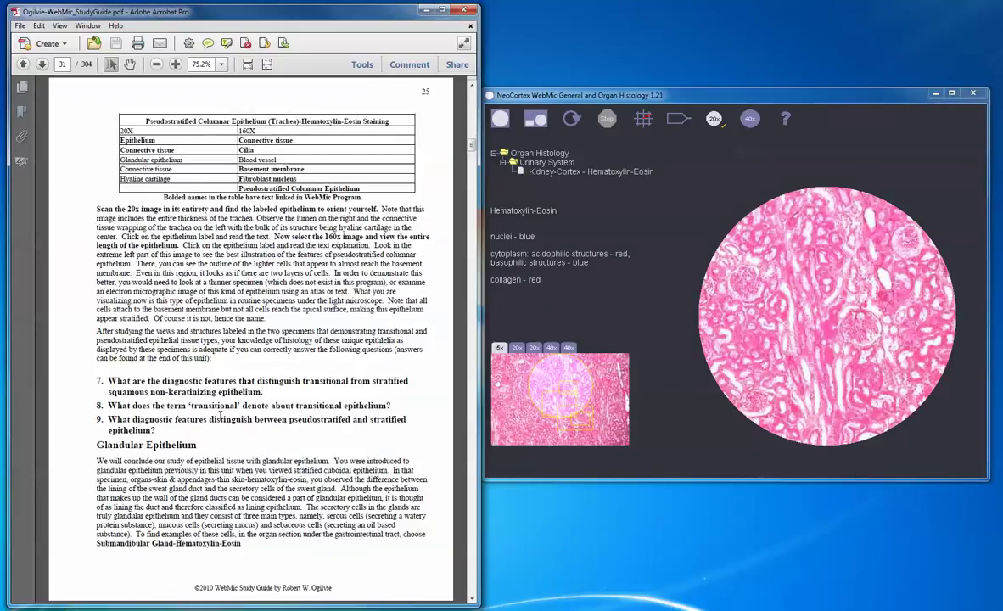
{"action": "left_click", "coordinate": [42, 66]}
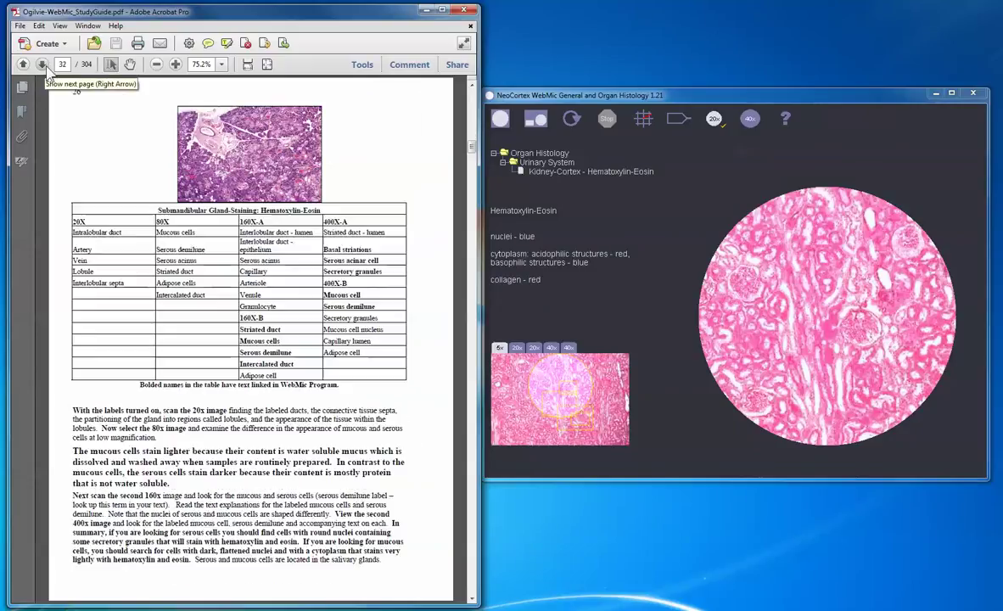
{"action": "left_click", "coordinate": [44, 68]}
{"action": "left_click", "coordinate": [44, 68]}
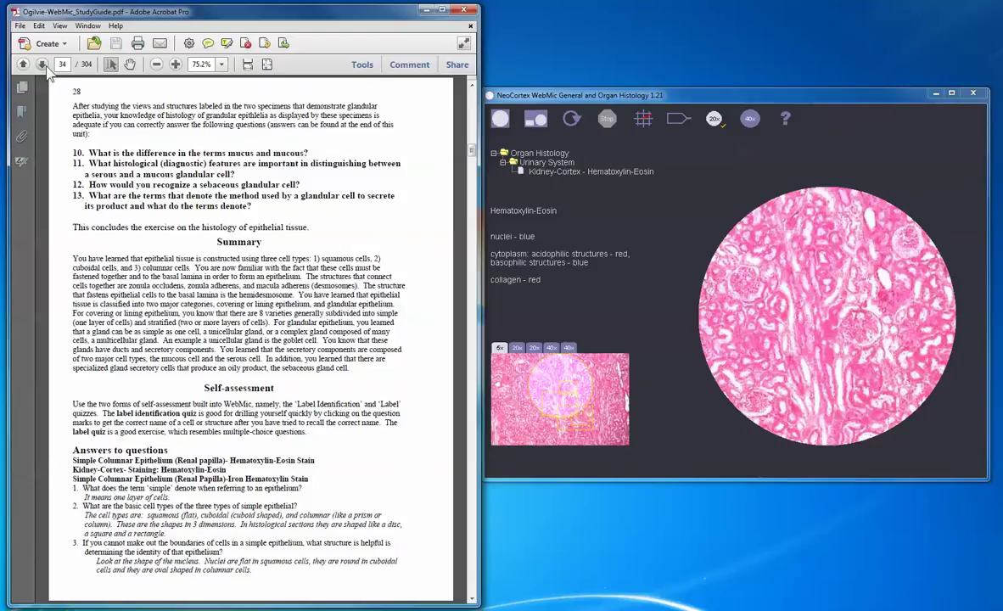
{"action": "scroll", "coordinate": [432, 485], "scroll_direction": "down", "scroll_amount": 3}
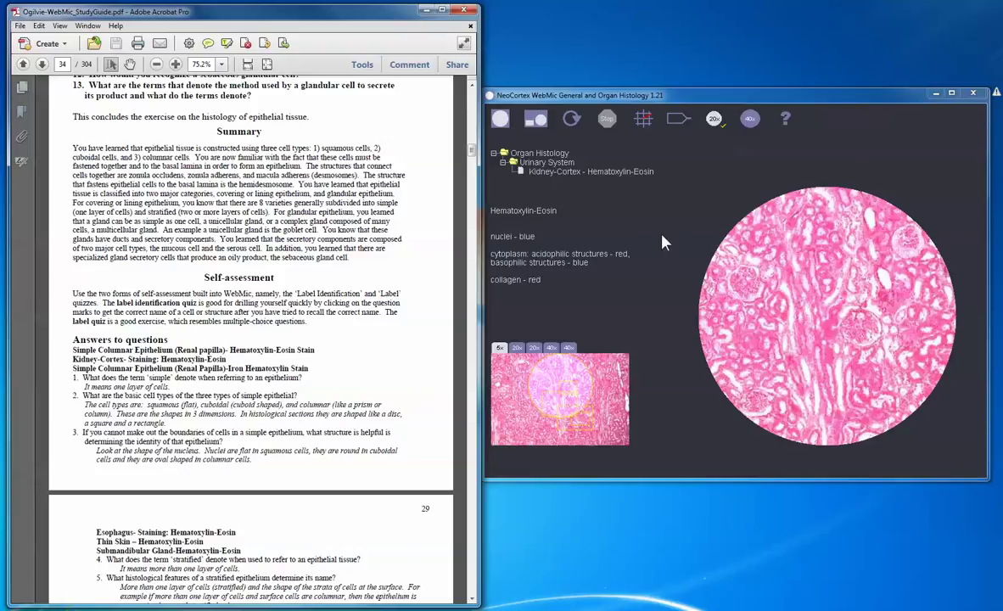
{"action": "left_click", "coordinate": [679, 120]}
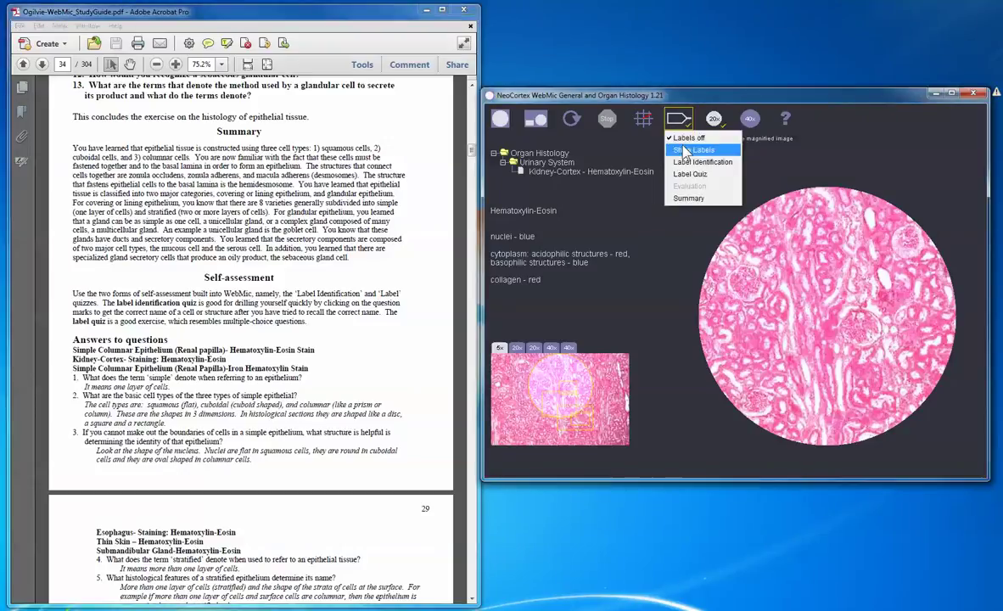
{"action": "left_click", "coordinate": [682, 162]}
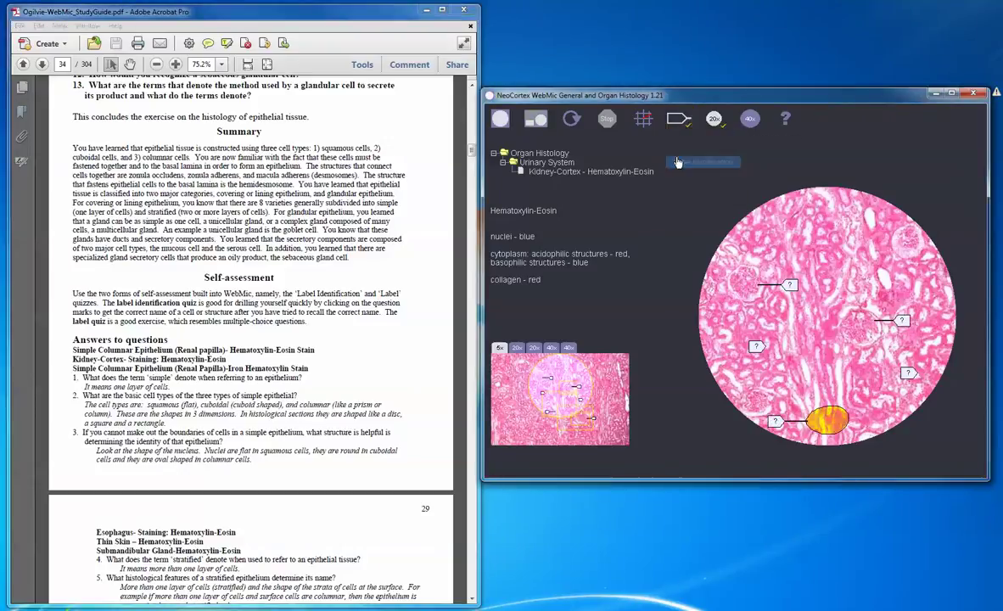
{"action": "left_click", "coordinate": [678, 120]}
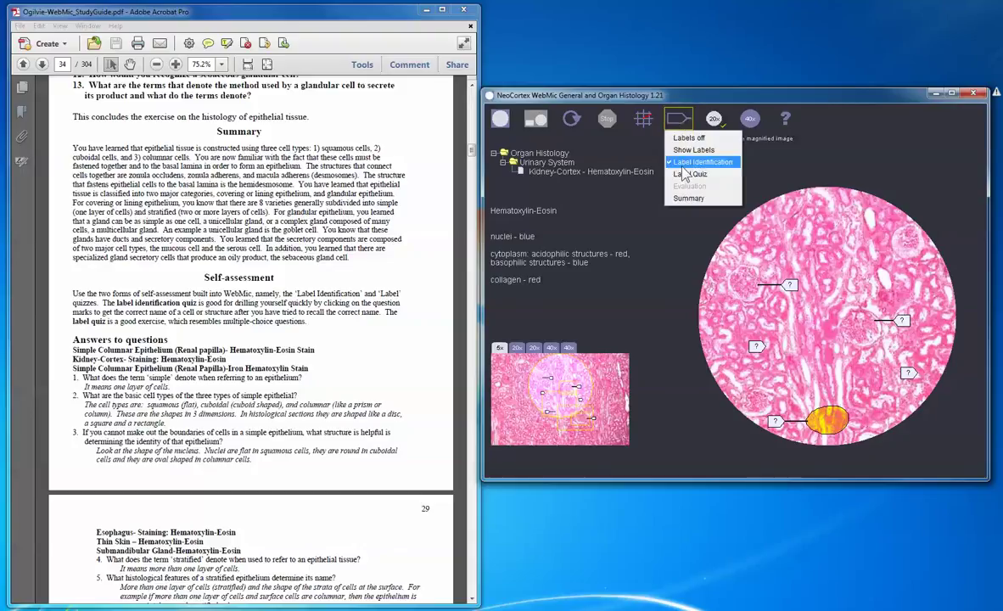
{"action": "left_click", "coordinate": [689, 173]}
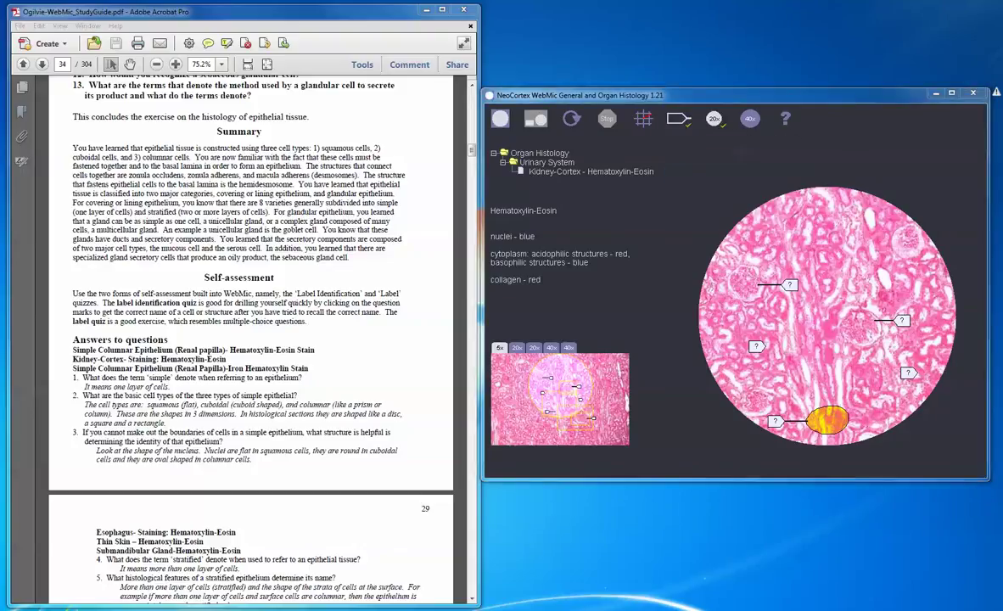
{"action": "left_click", "coordinate": [679, 119]}
{"action": "left_click", "coordinate": [692, 139]}
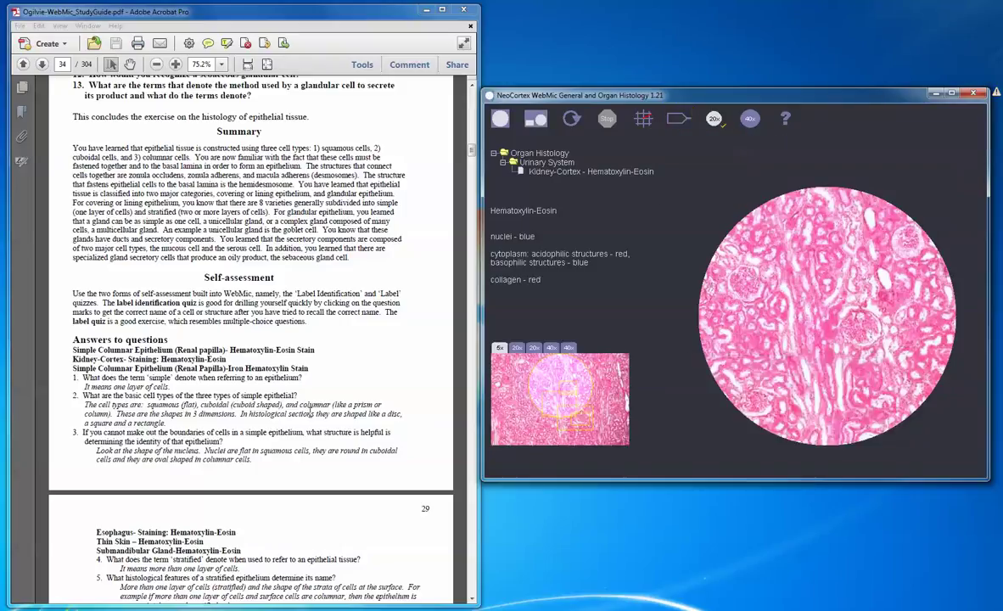
{"action": "left_click", "coordinate": [298, 375]}
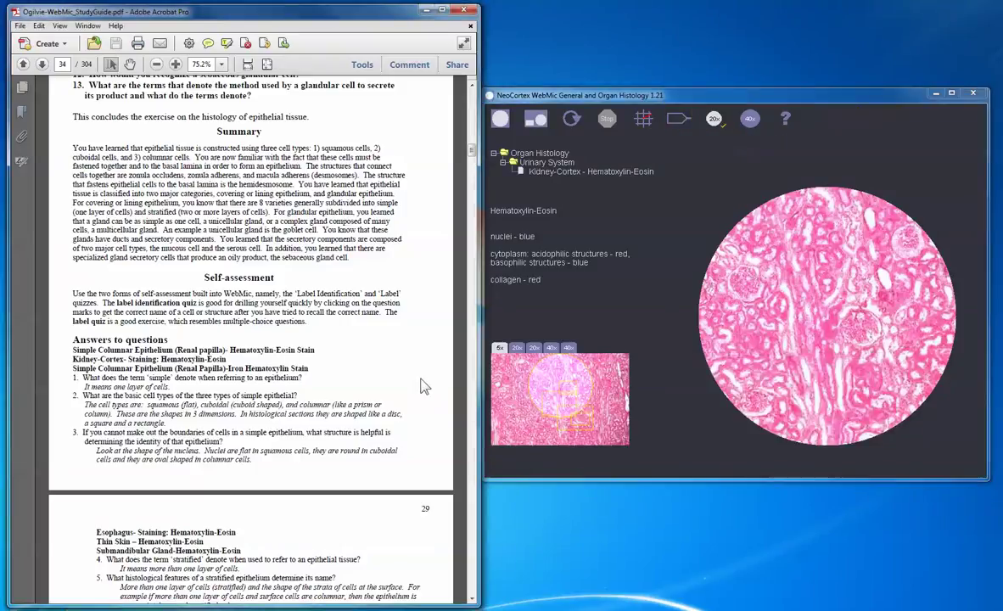
- Scroll the study guide slightly to bring question 6 into view
{"action": "scroll", "coordinate": [391, 356], "scroll_direction": "down", "scroll_amount": 1}
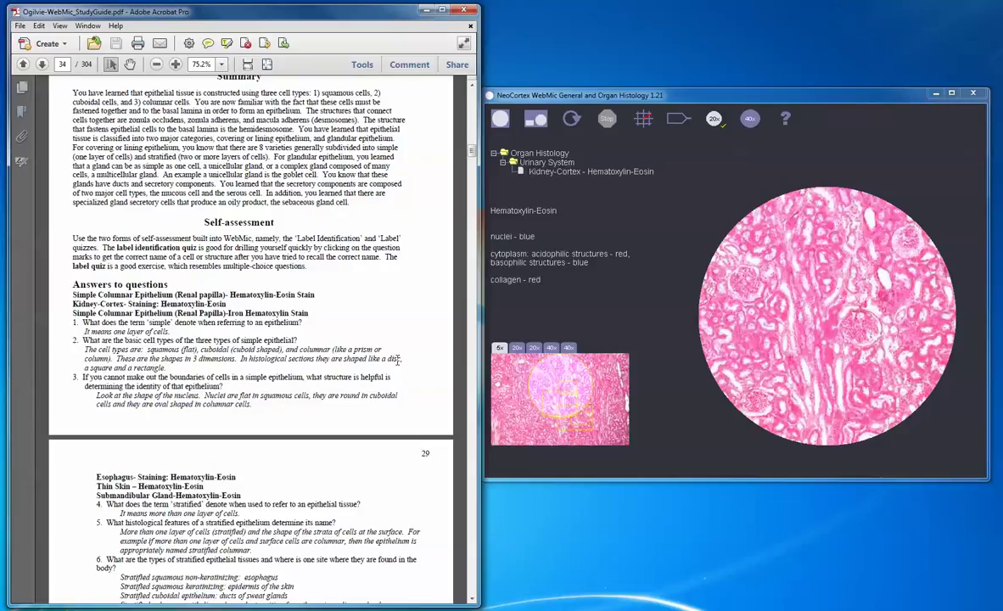
{"action": "left_click", "coordinate": [501, 120]}
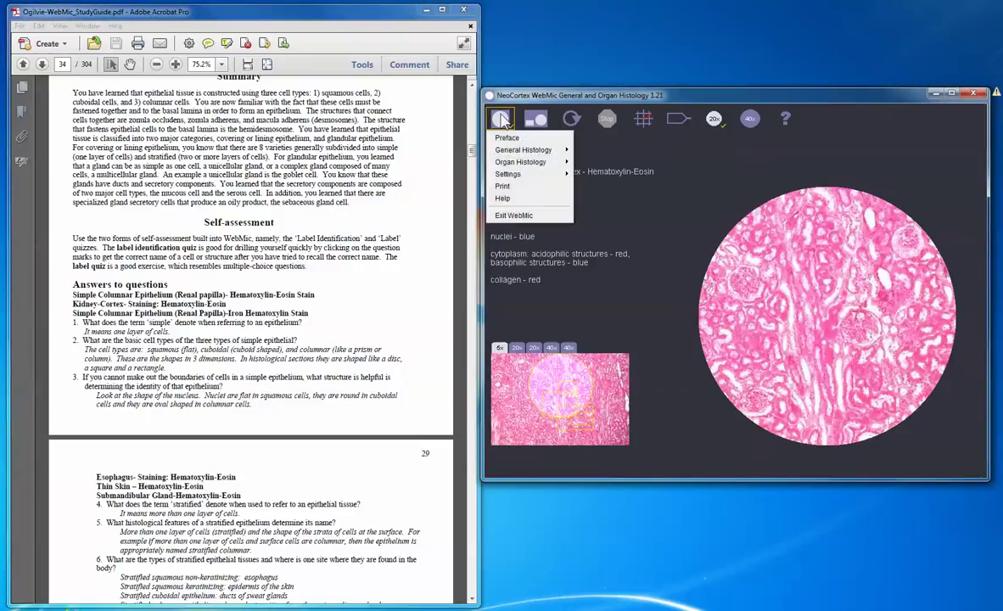
{"action": "left_click", "coordinate": [509, 195]}
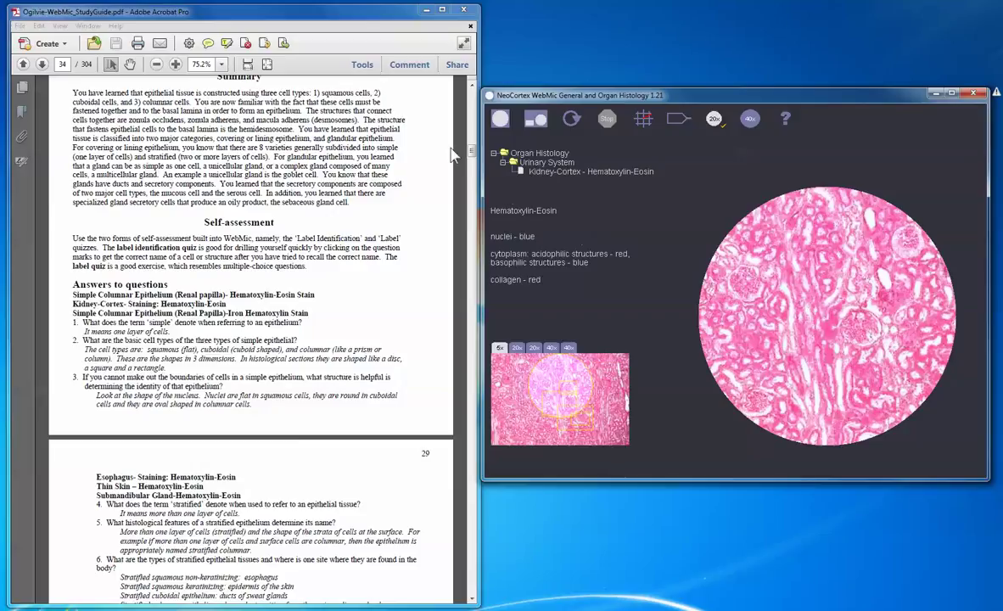
{"action": "left_click", "coordinate": [501, 120]}
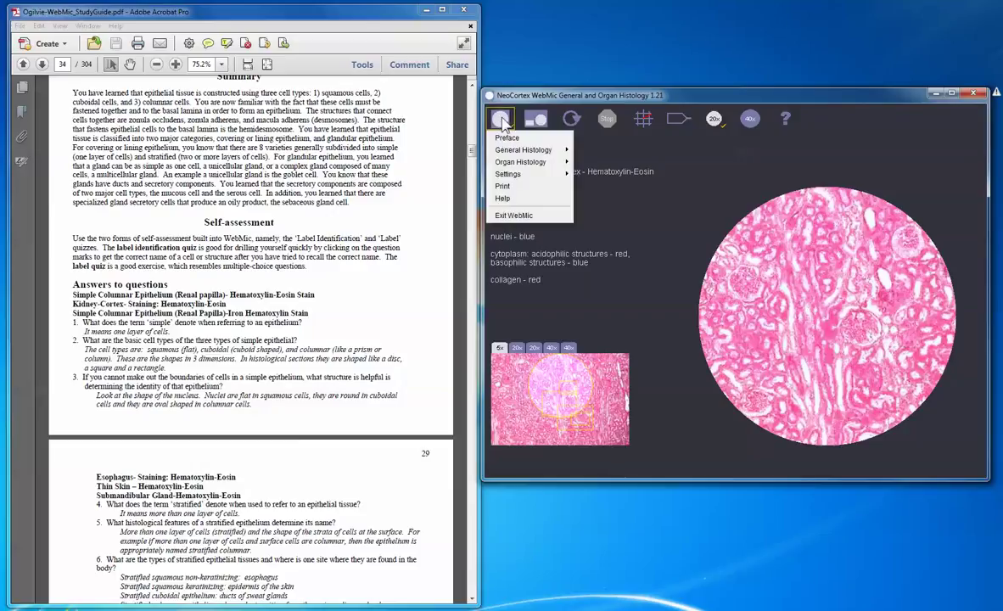
{"action": "left_click", "coordinate": [511, 188]}
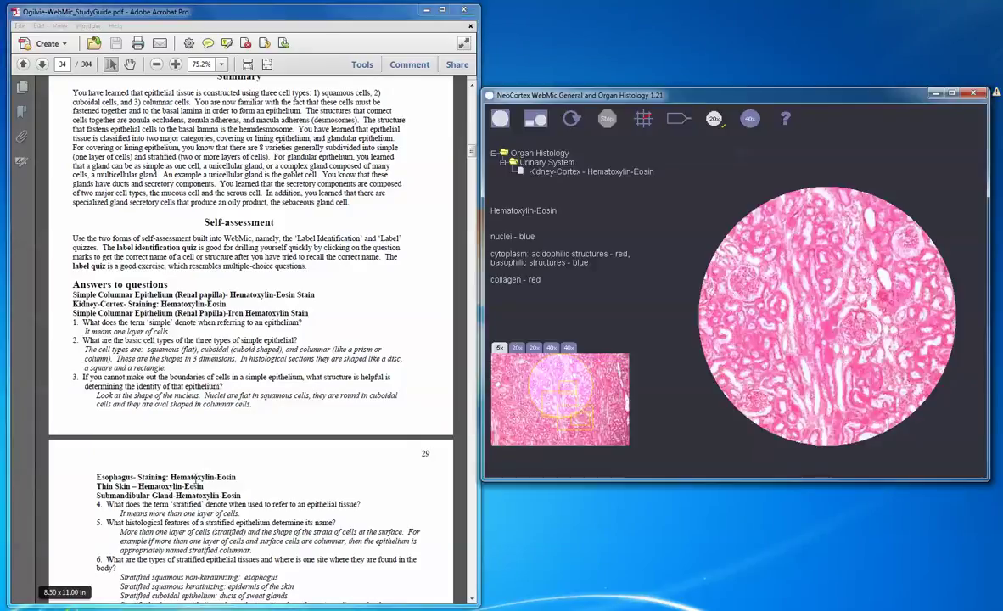
{"action": "left_click", "coordinate": [500, 119]}
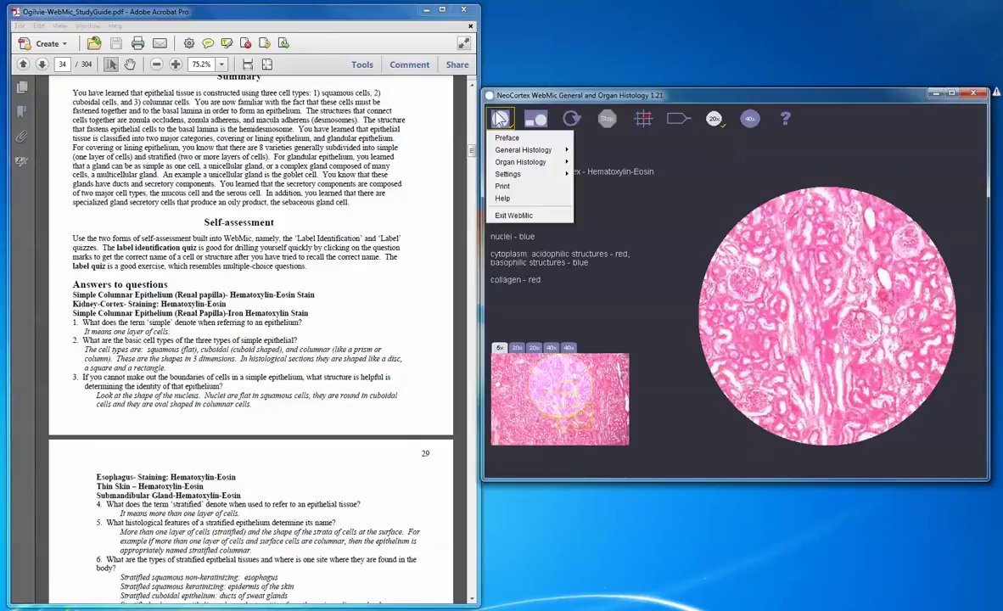
{"action": "left_click", "coordinate": [520, 185]}
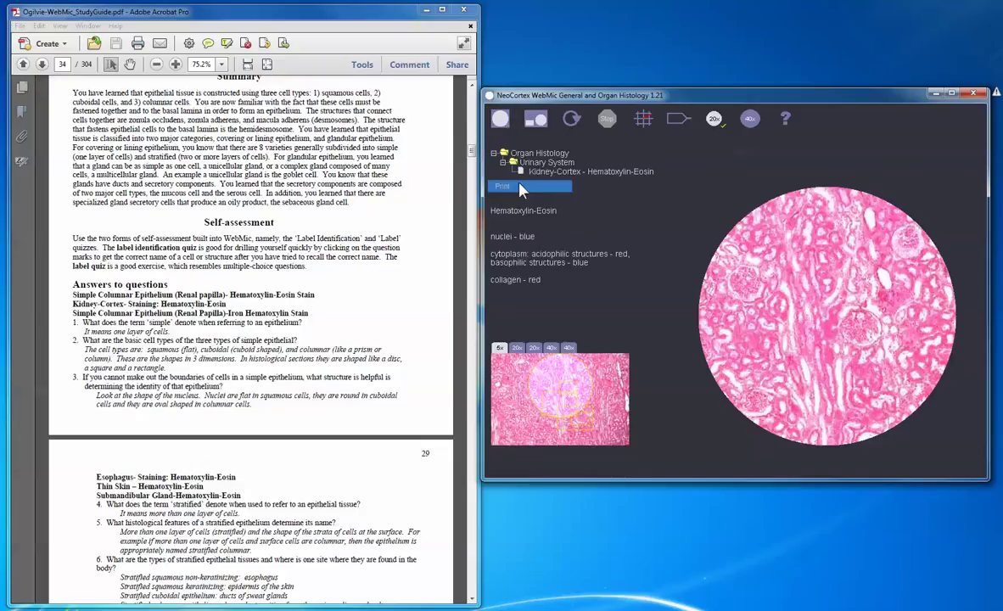
{"action": "left_click", "coordinate": [547, 131]}
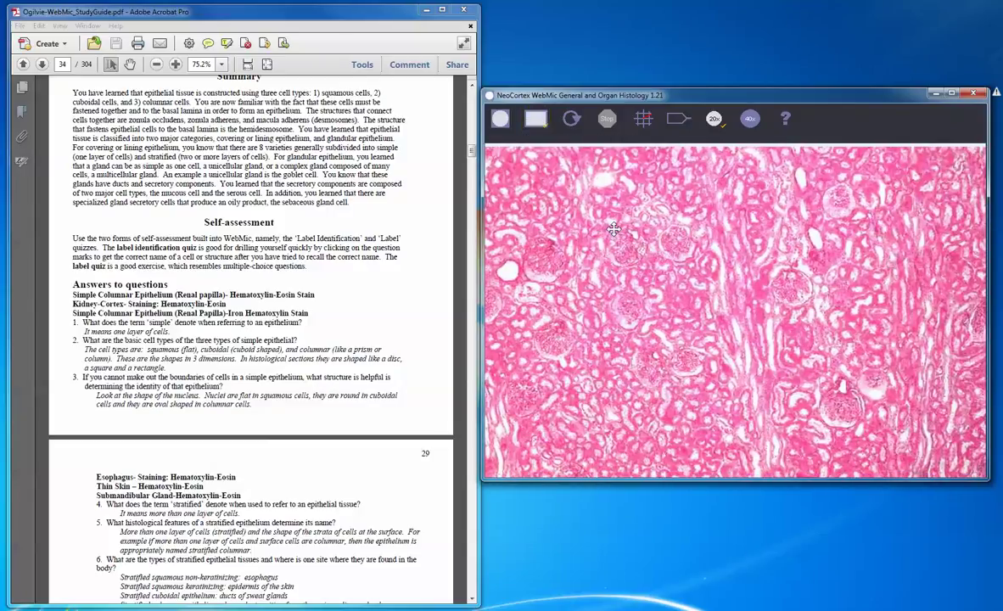
{"action": "left_click", "coordinate": [500, 119]}
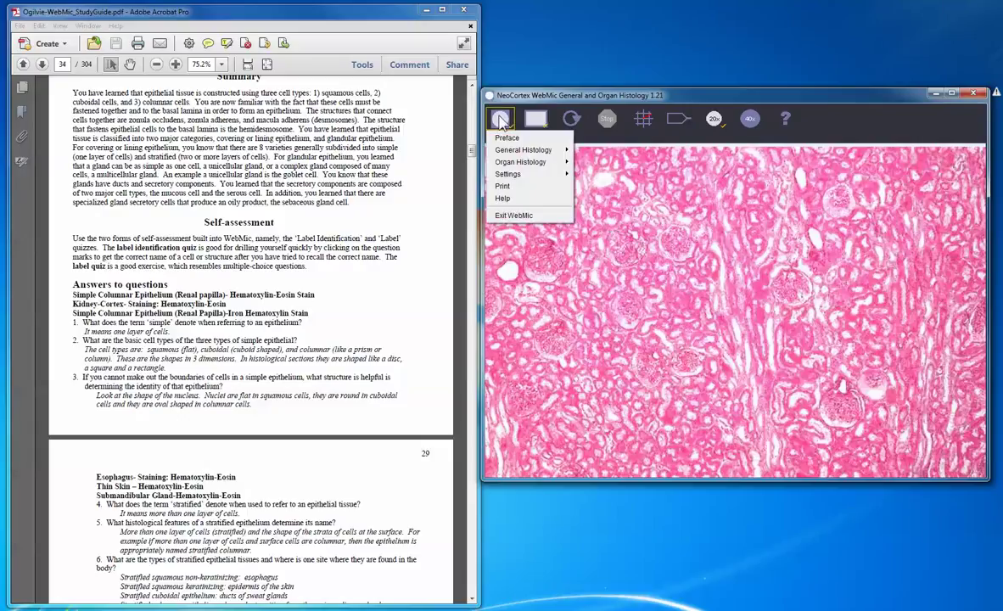
{"action": "left_click", "coordinate": [518, 188]}
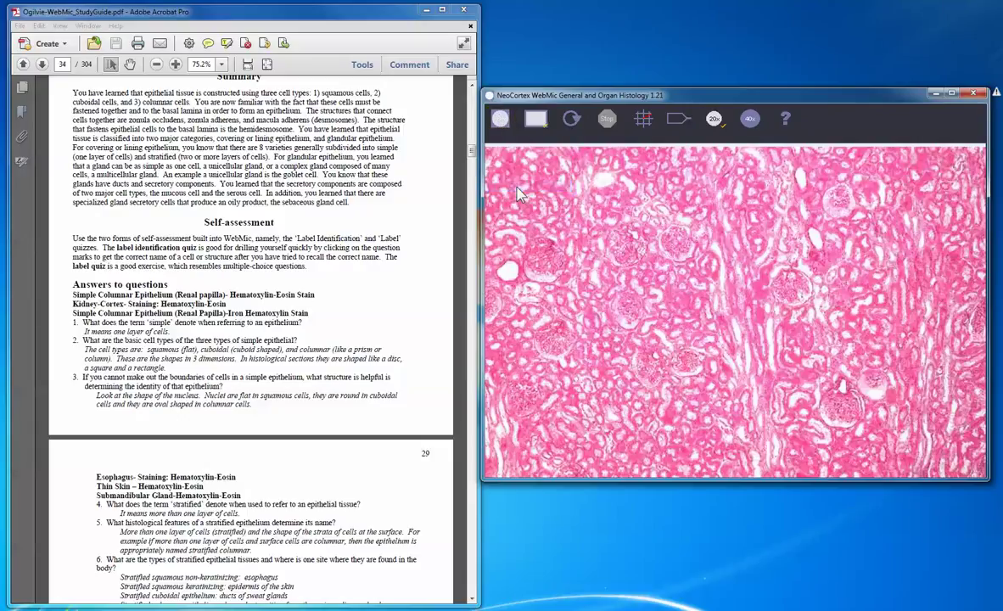
{"action": "left_click", "coordinate": [536, 123]}
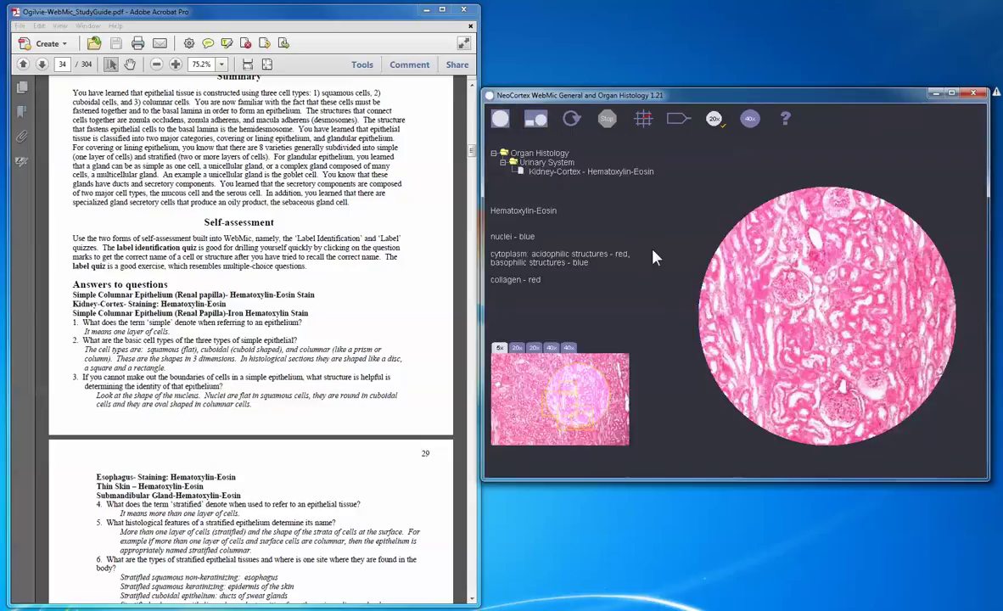
- Jump the study guide back to page 1, the WebMic Study Guide title page
{"action": "left_click", "coordinate": [431, 318]}
{"action": "scroll", "coordinate": [429, 314], "scroll_direction": "down", "scroll_amount": 8}
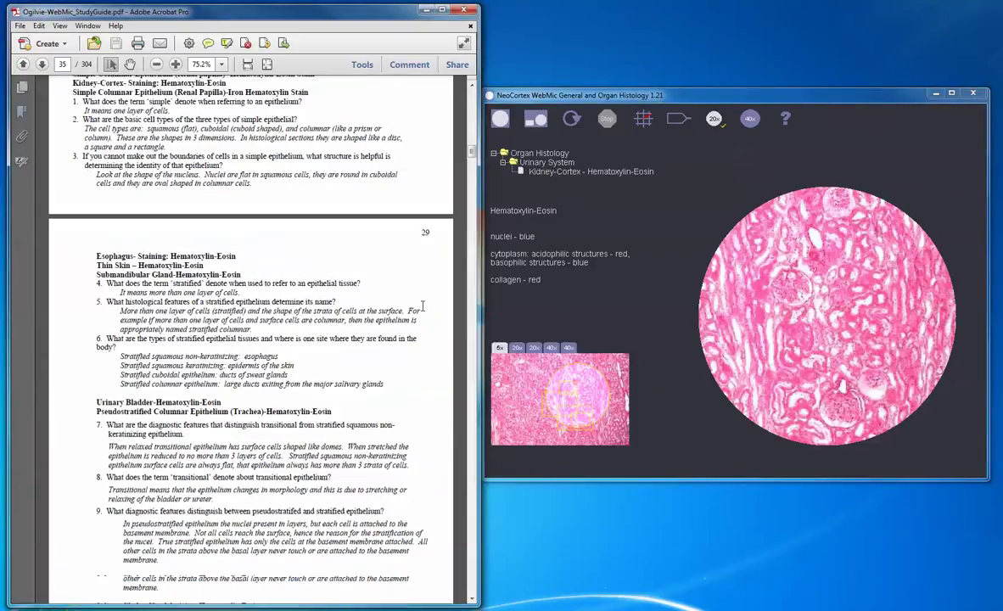
{"action": "scroll", "coordinate": [420, 306], "scroll_direction": "up", "scroll_amount": 20}
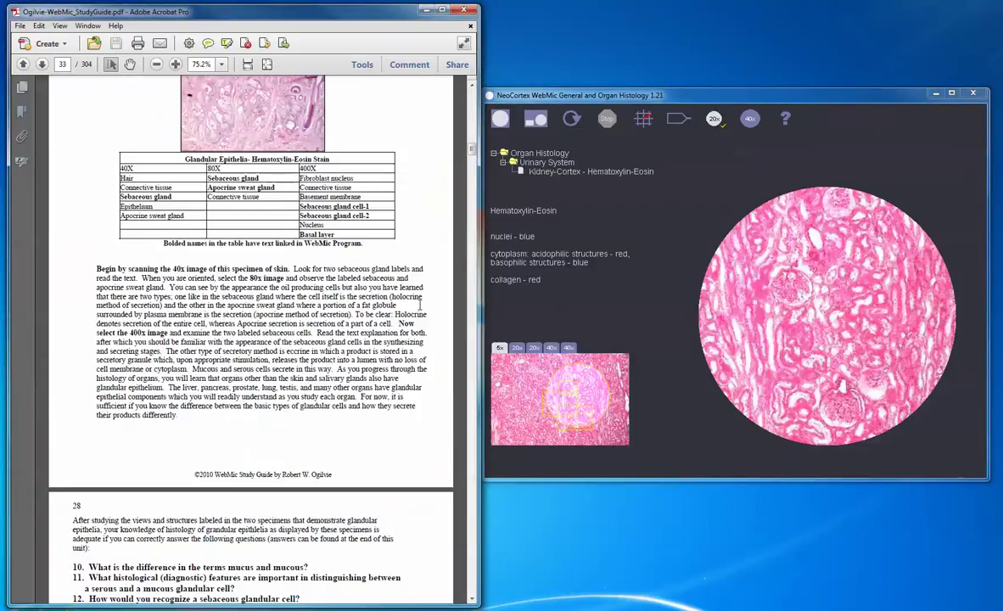
{"action": "key", "text": "Home"}
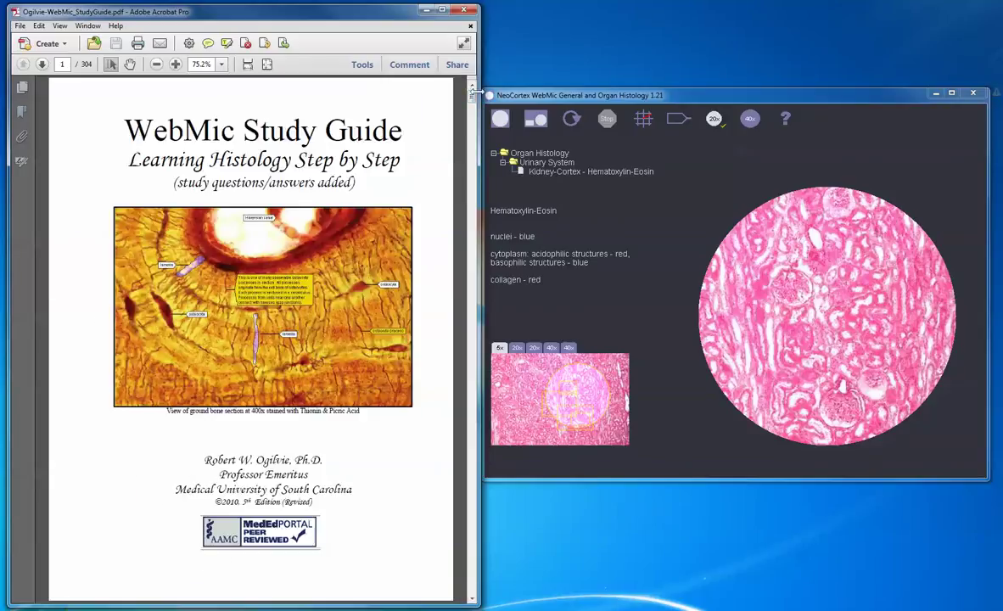